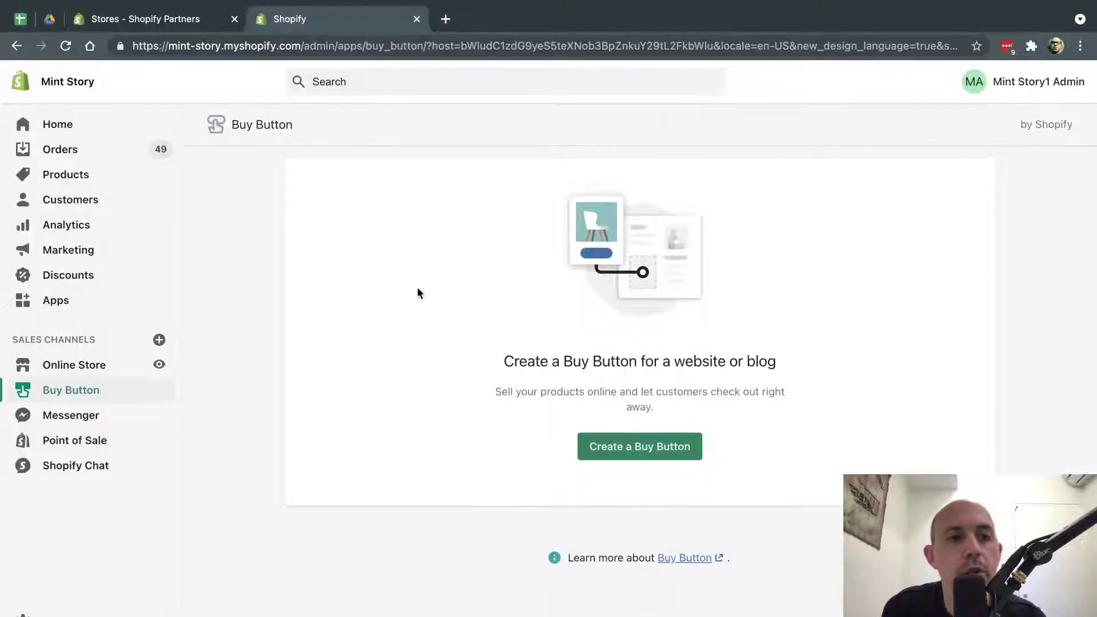
# Step: Start a new collection Buy Button for the ASICS TIGER collection
pyautogui.click(658, 450)
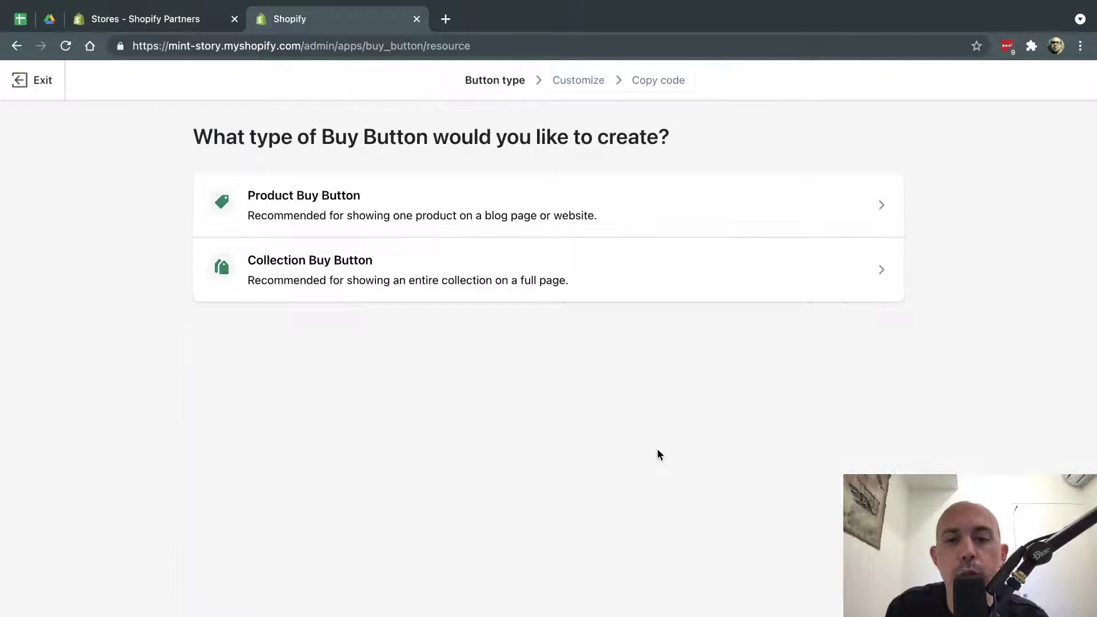
pyautogui.click(362, 267)
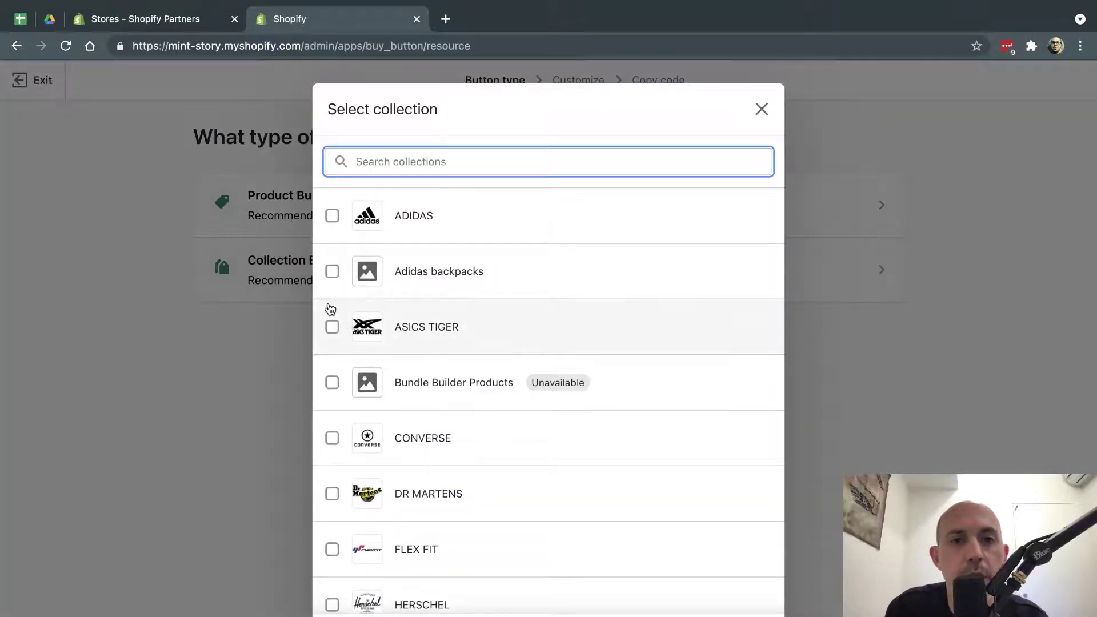
pyautogui.click(332, 329)
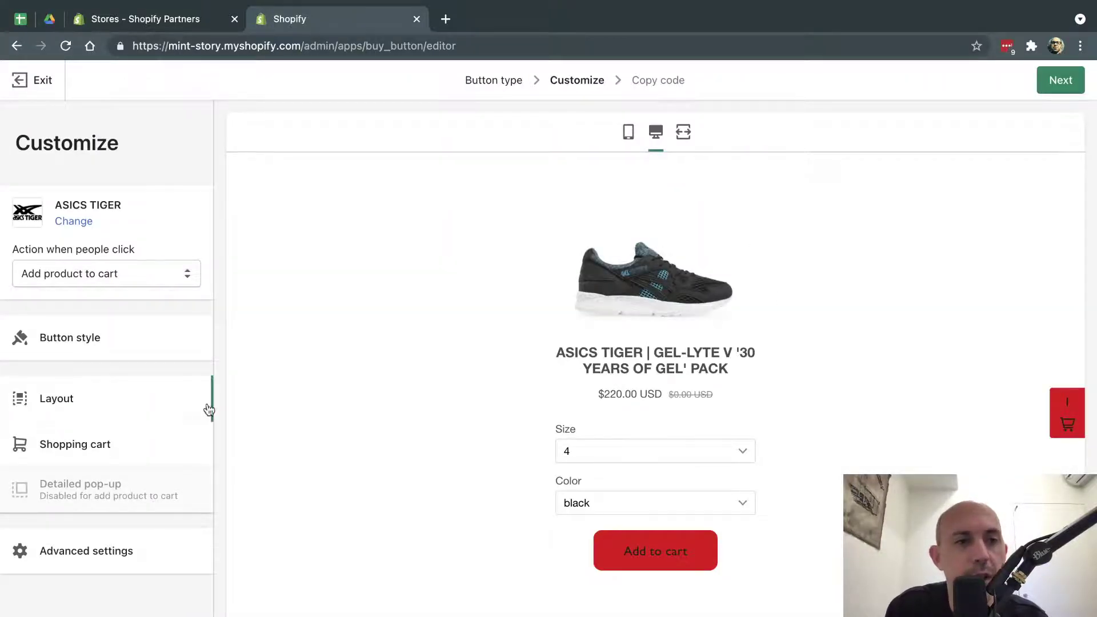
# Step: Review the button's Layout settings, keeping the alignment at Center
pyautogui.click(127, 399)
pyautogui.scroll(-5, 164, 516)
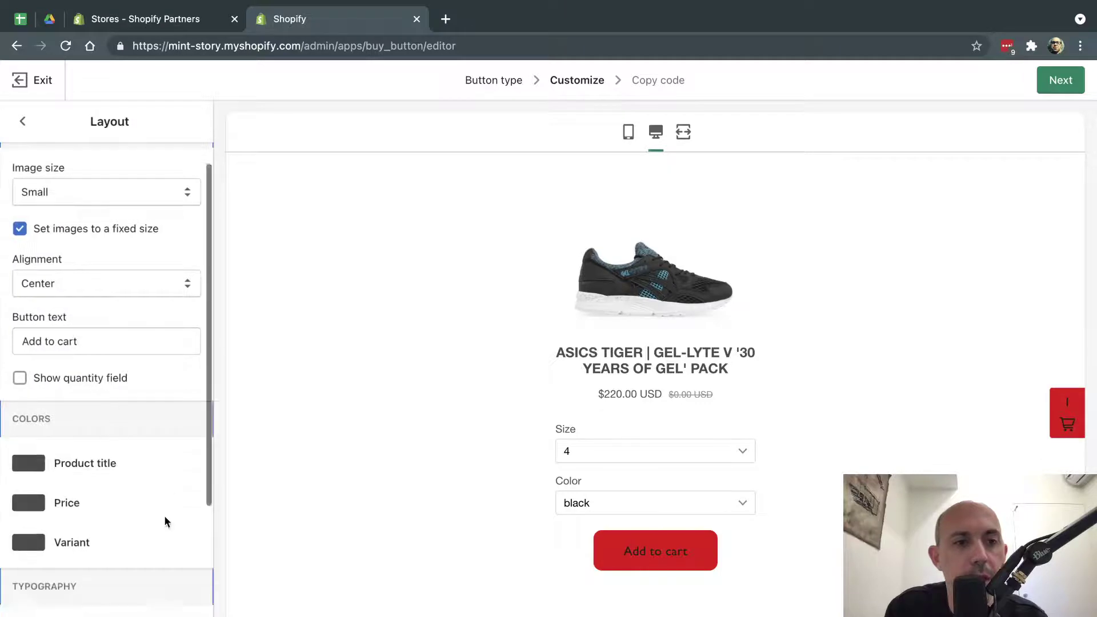
pyautogui.scroll(5, 163, 516)
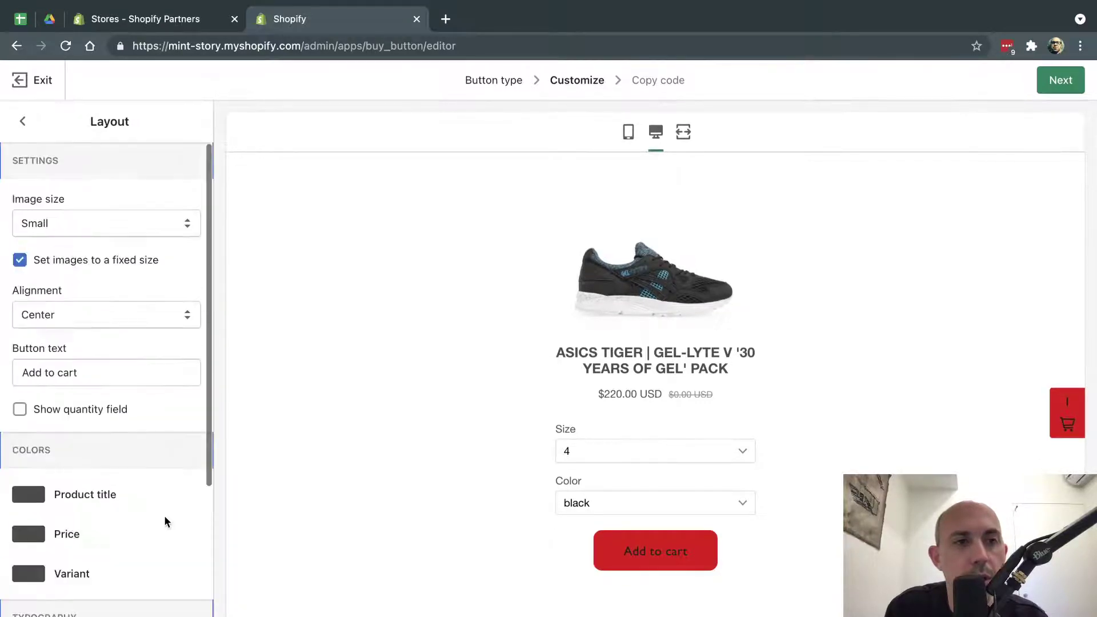
pyautogui.click(83, 319)
pyautogui.click(94, 368)
pyautogui.click(102, 372)
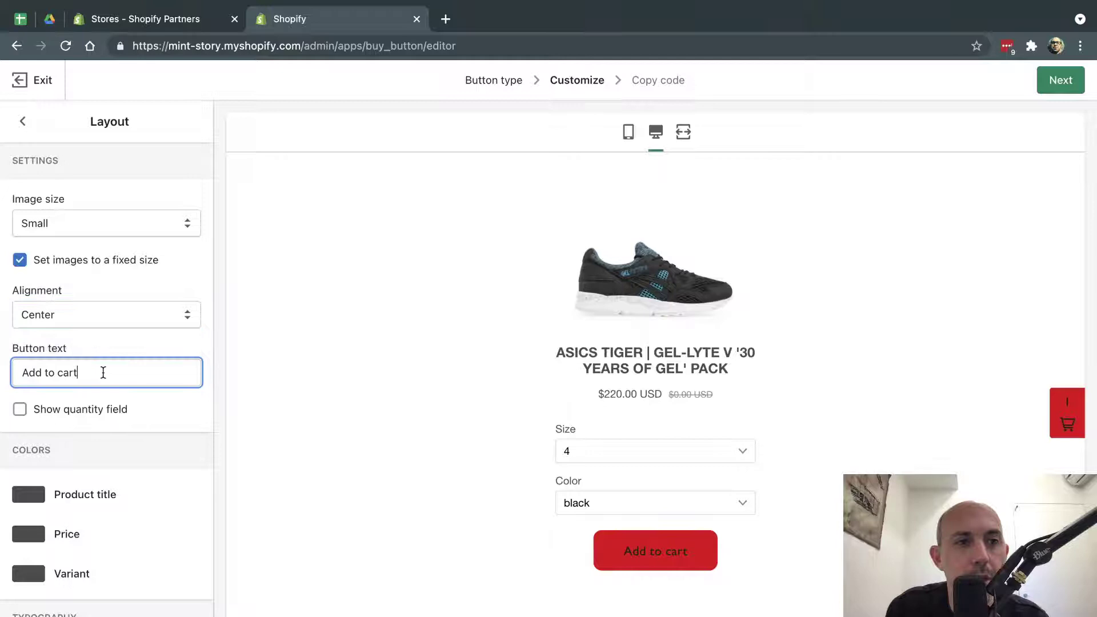
pyautogui.scroll(-4, 97, 375)
# Step: Set the price colour to green #a3cc2b and continue to the embed code
pyautogui.click(29, 322)
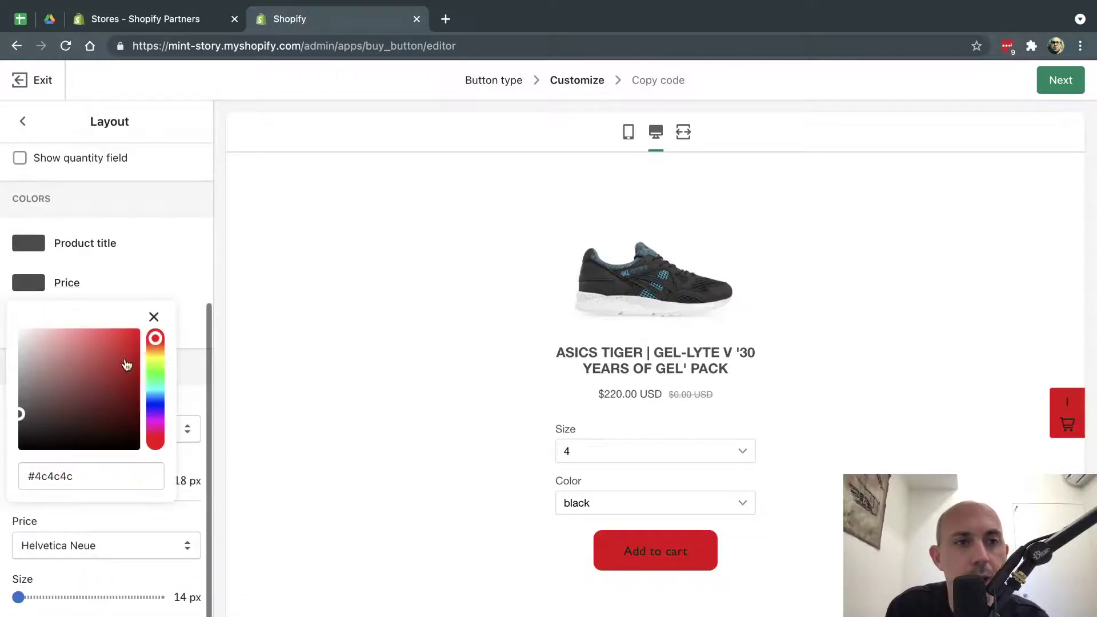
pyautogui.click(155, 359)
pyautogui.click(114, 352)
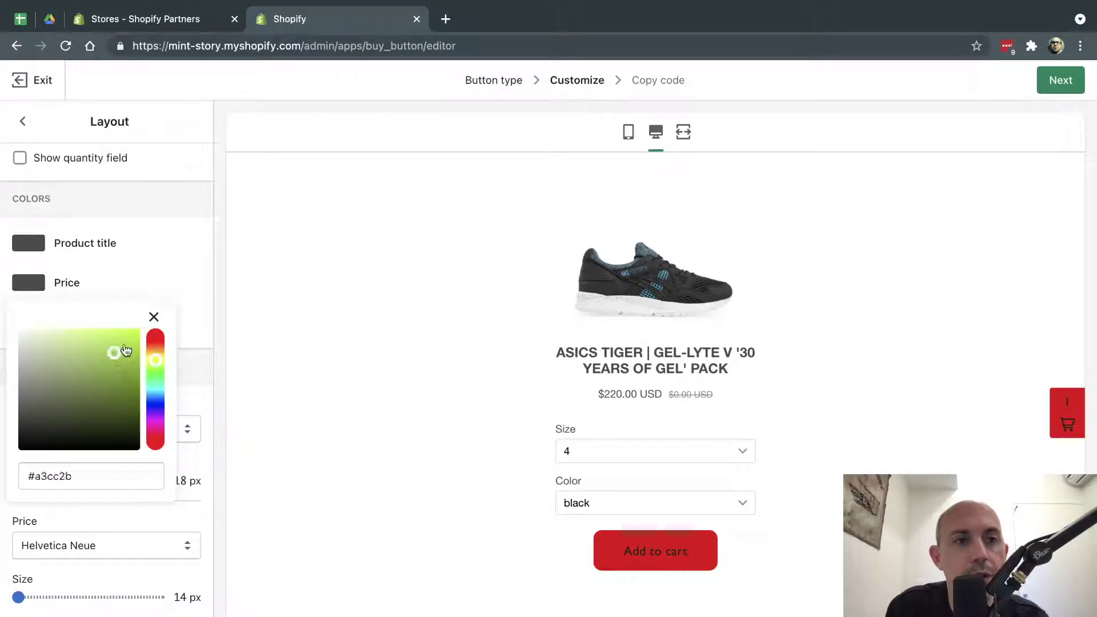
pyautogui.click(196, 312)
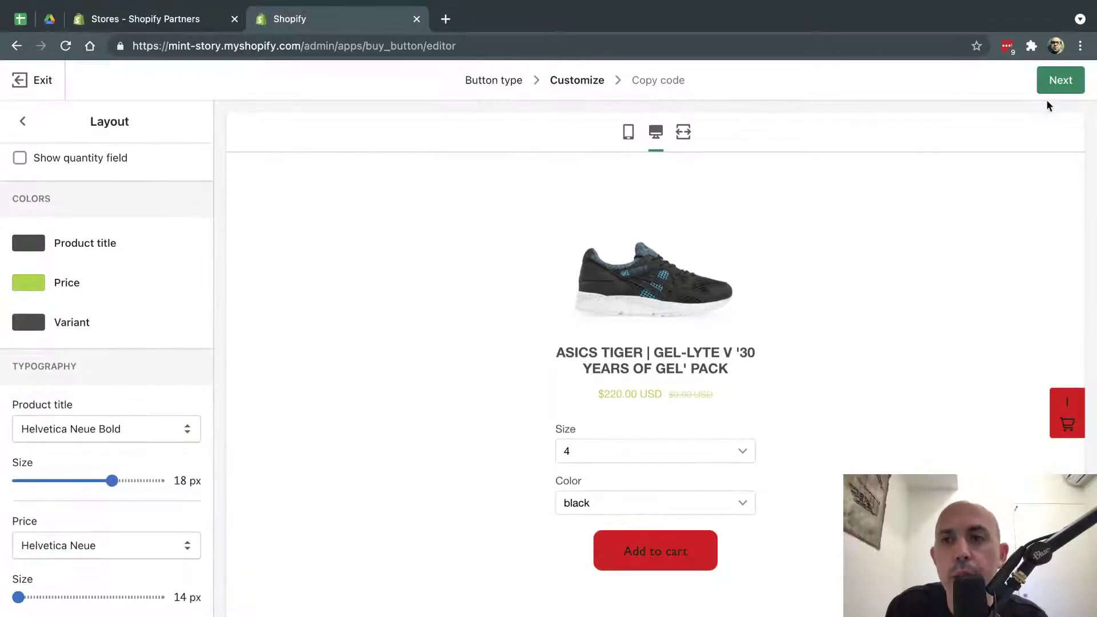
pyautogui.click(1059, 86)
# Step: Copy the Buy Button embed code, exit, and go to Online Store > Blog posts
pyautogui.click(246, 333)
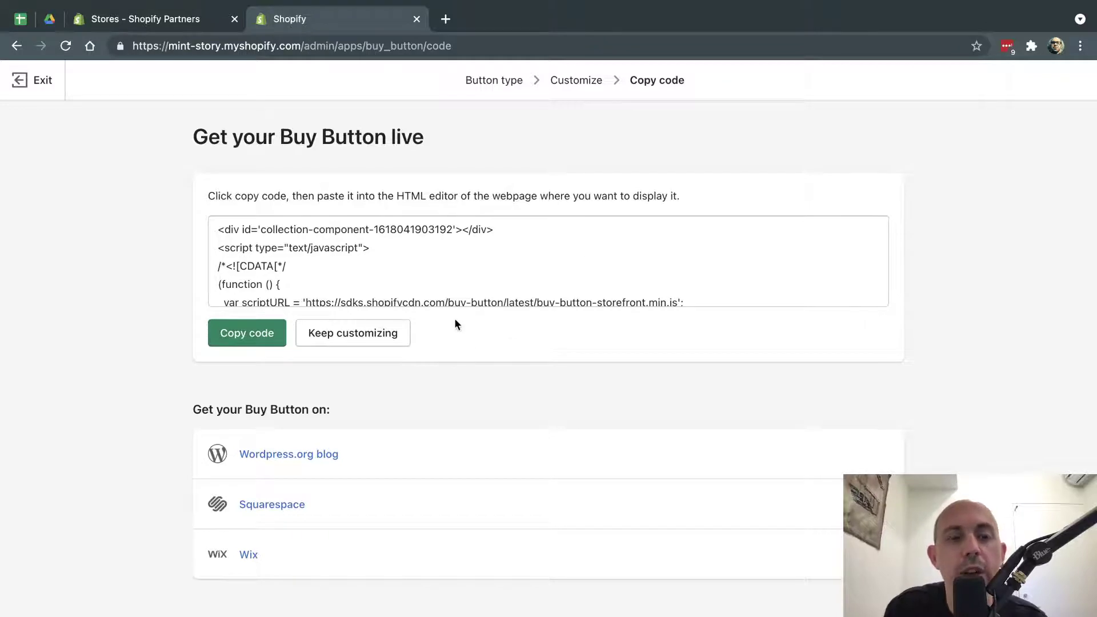
pyautogui.click(28, 80)
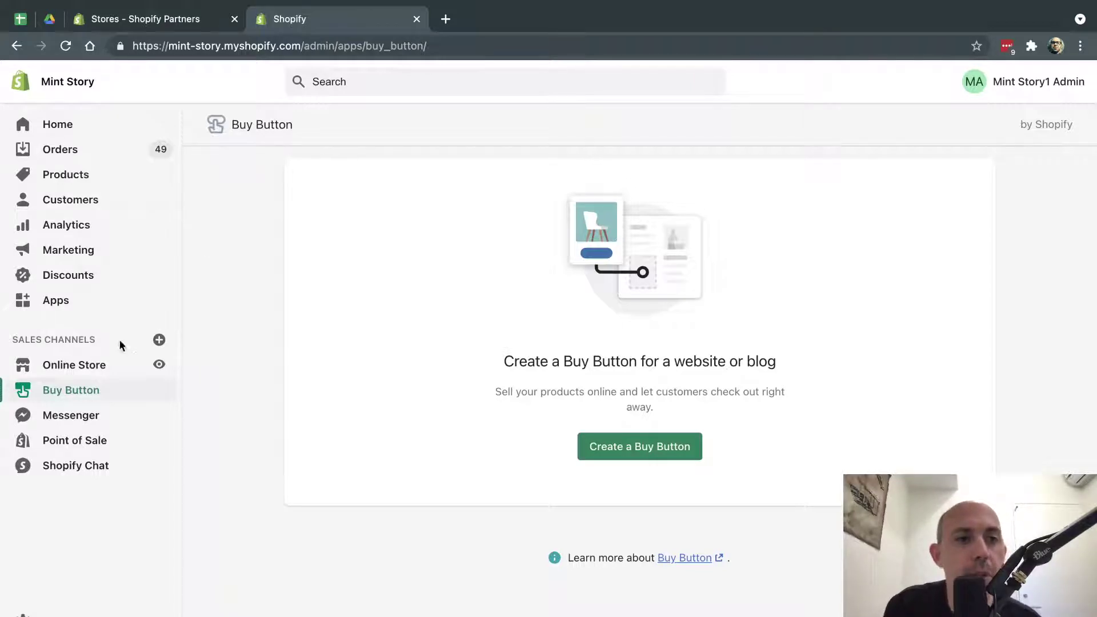
pyautogui.click(92, 365)
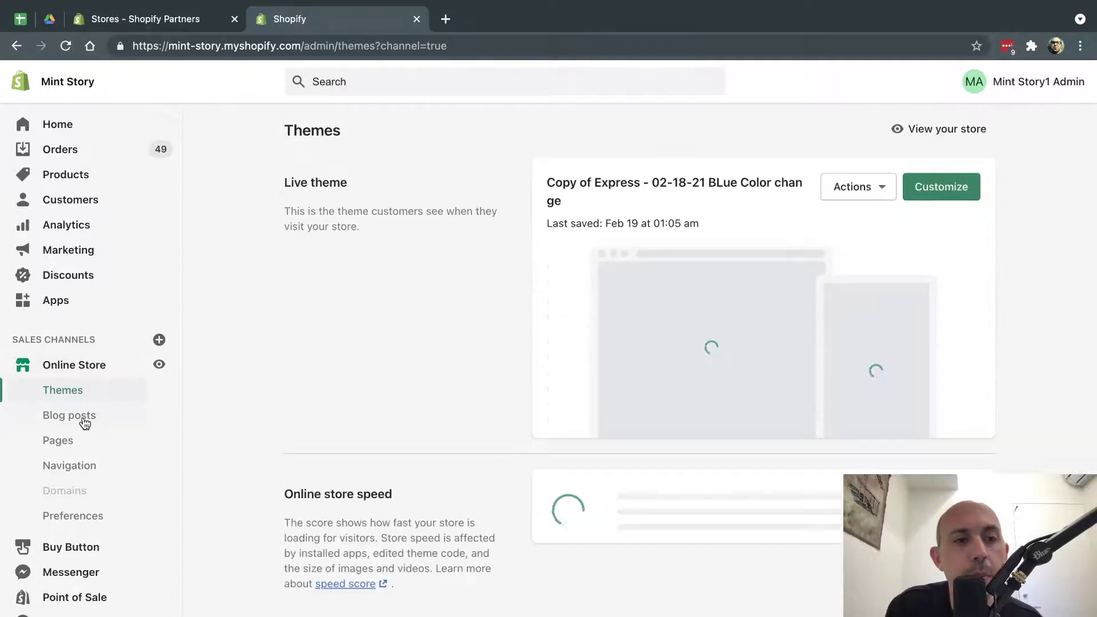
pyautogui.click(85, 420)
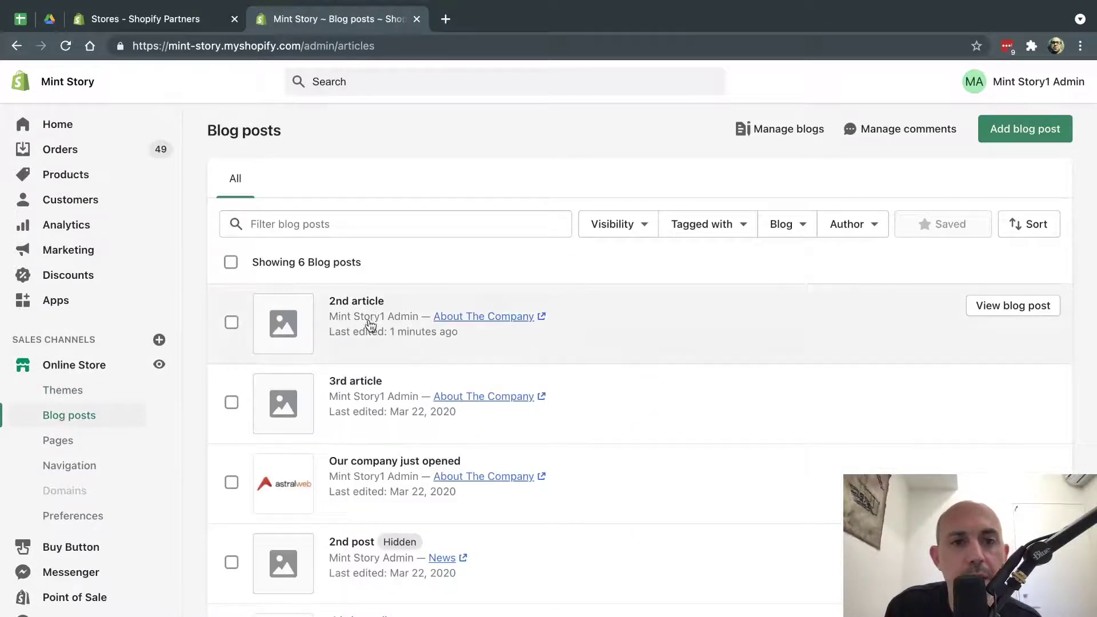
# Step: Open '2nd article' and check its content on the live storefront
pyautogui.click(368, 322)
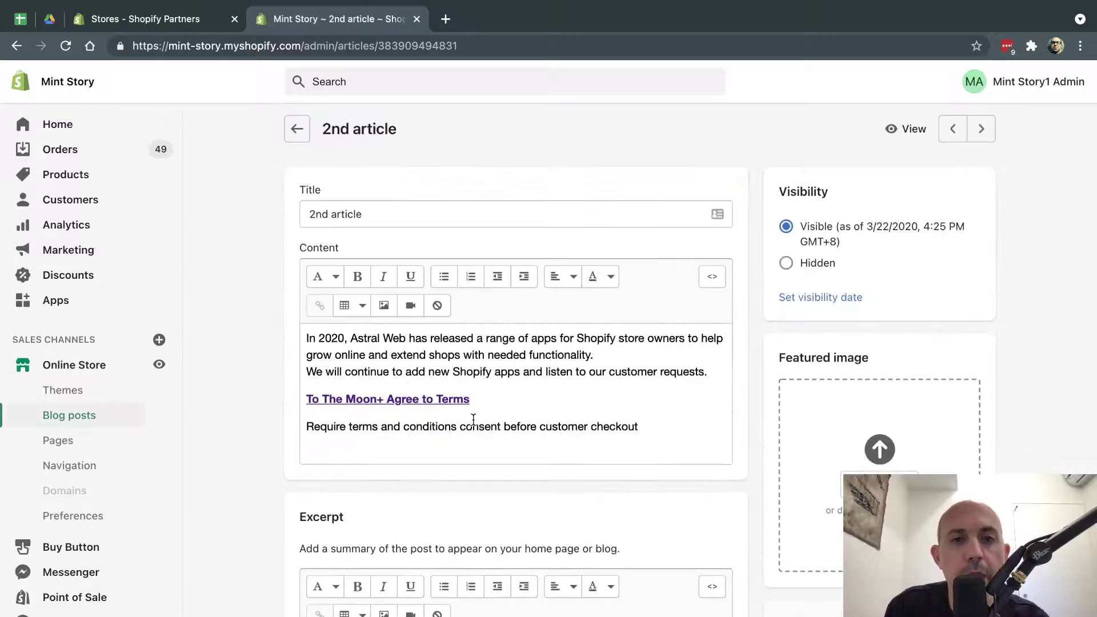
pyautogui.click(908, 128)
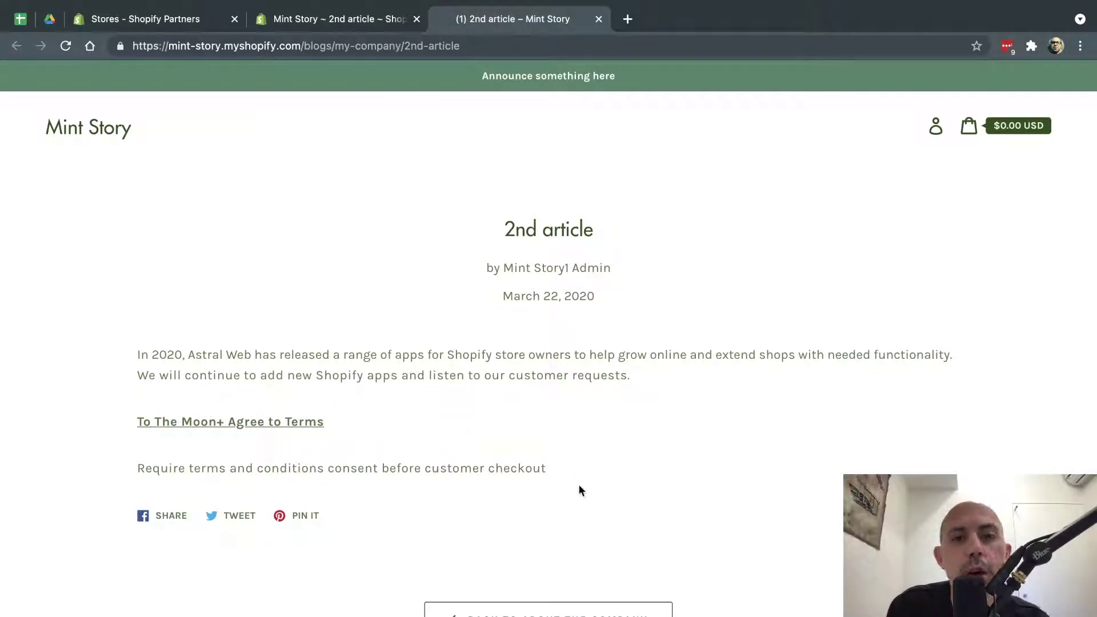
pyautogui.moveTo(440, 469); pyautogui.dragTo(564, 476)
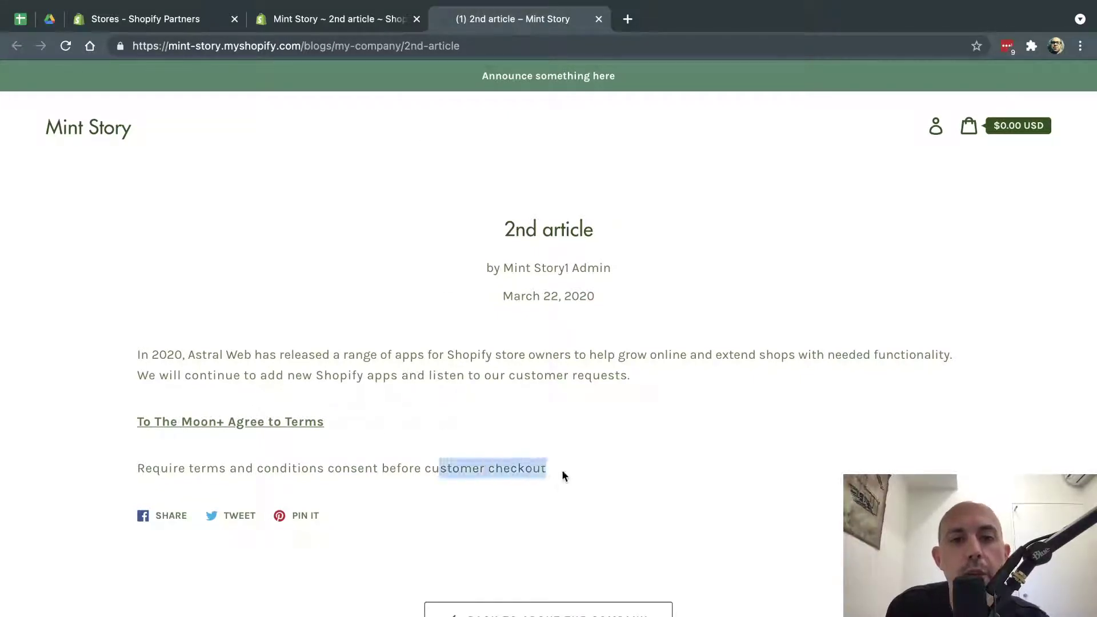
pyautogui.click(372, 19)
# Step: Paste the embed code after the last line in HTML view and save the article
pyautogui.click(660, 425)
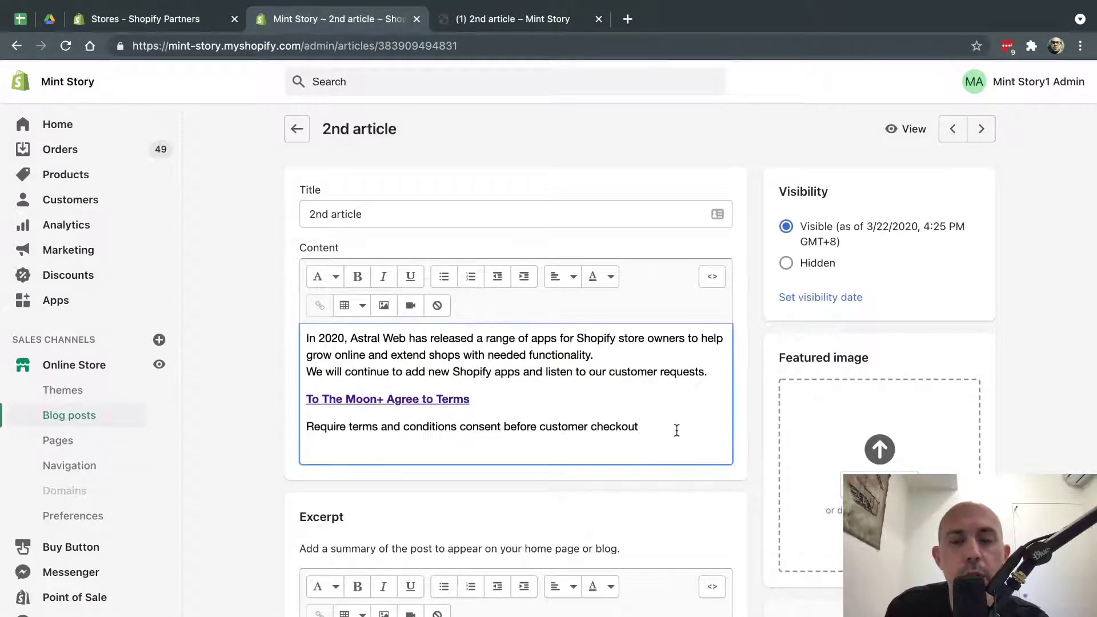
pyautogui.press('Return')
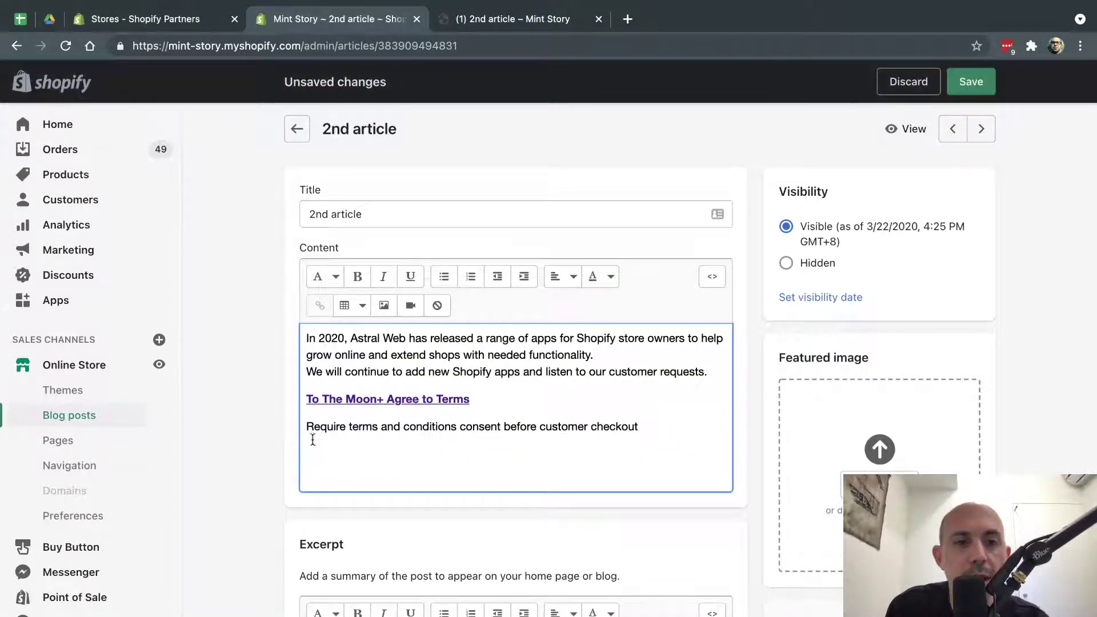
pyautogui.click(712, 280)
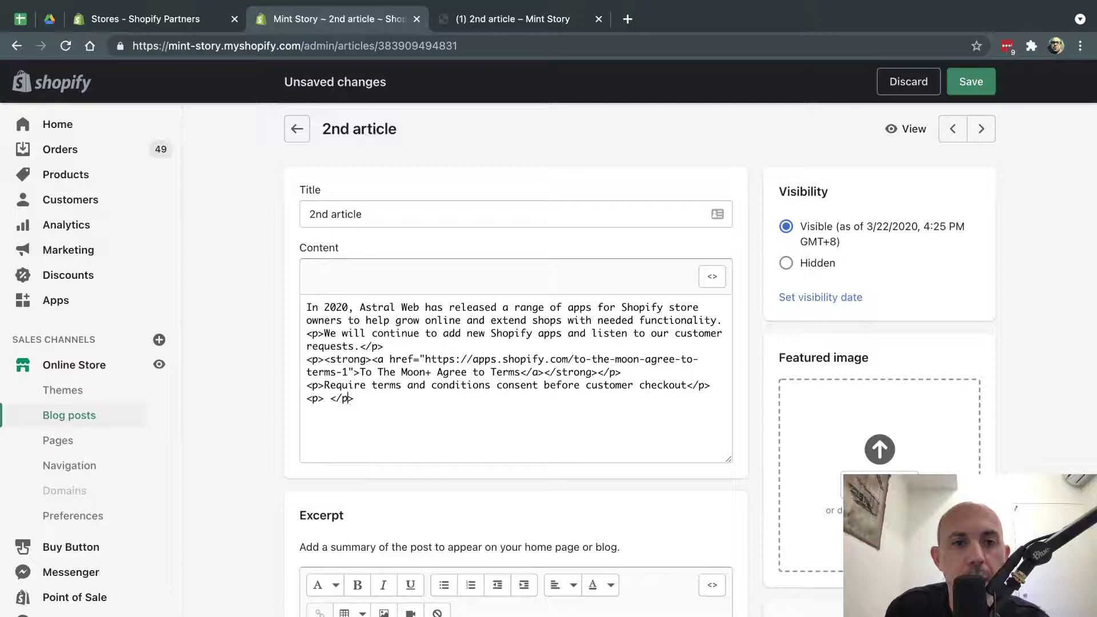
pyautogui.press('Return')
pyautogui.hotkey('ctrl', 'v')
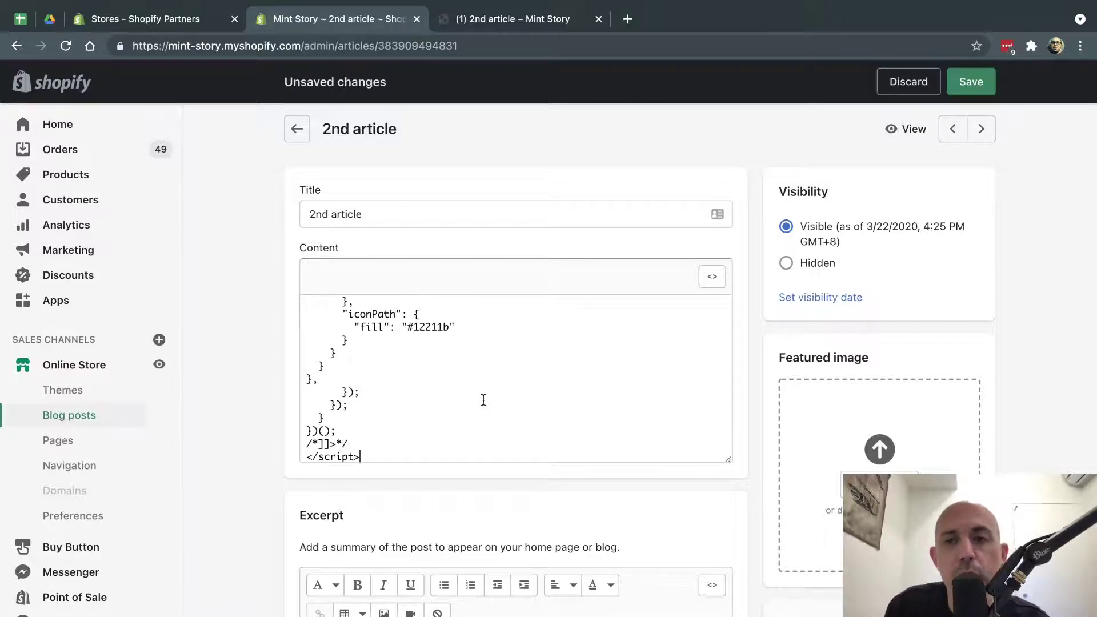
pyautogui.click(971, 83)
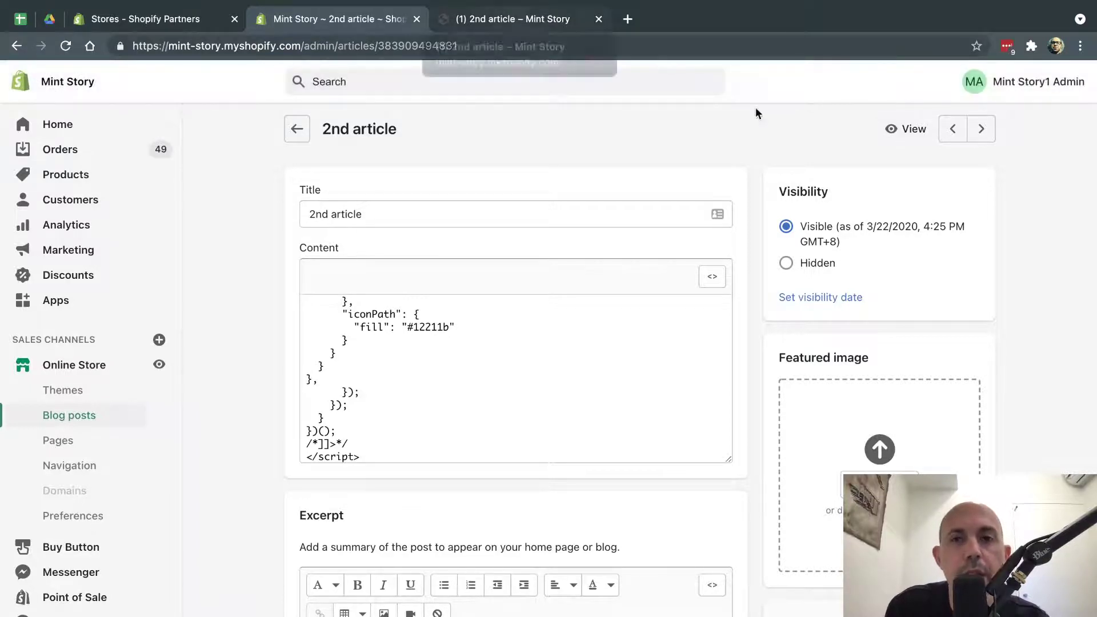
# Step: On the storefront article, add the $220.00 ASICS Tiger shoe to the cart via the Buy Button
pyautogui.click(907, 129)
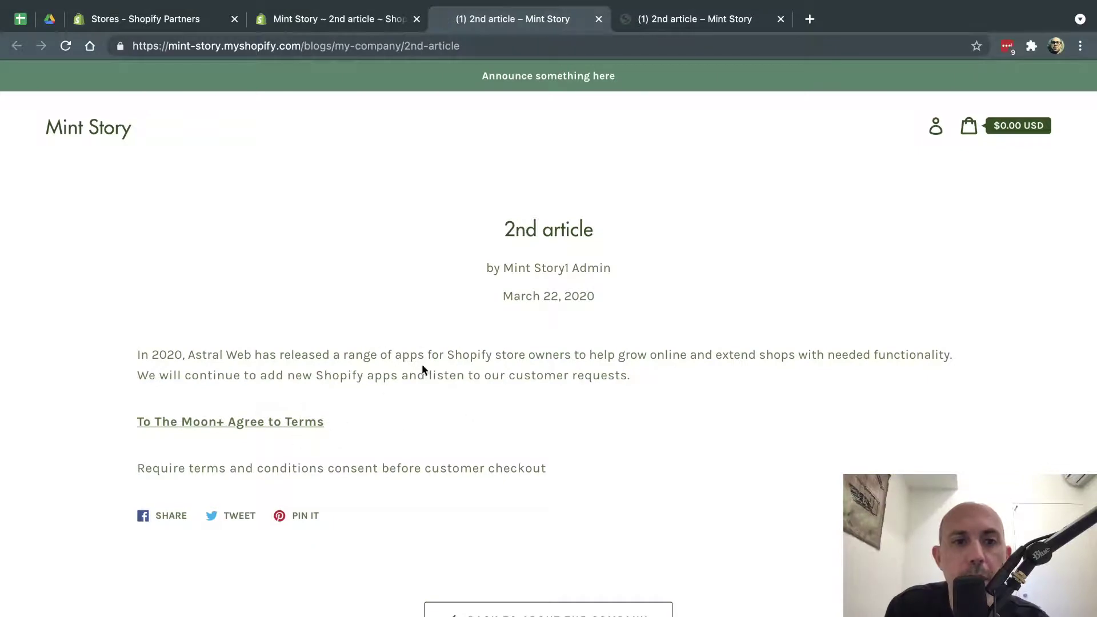
pyautogui.scroll(-4, 465, 371)
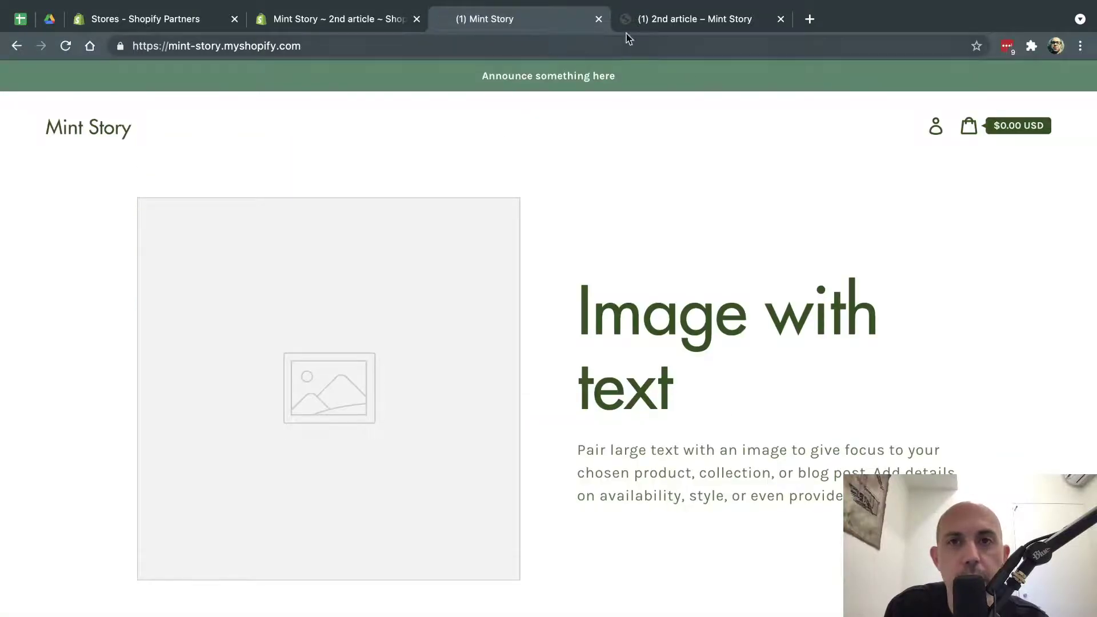
pyautogui.click(599, 19)
pyautogui.click(598, 19)
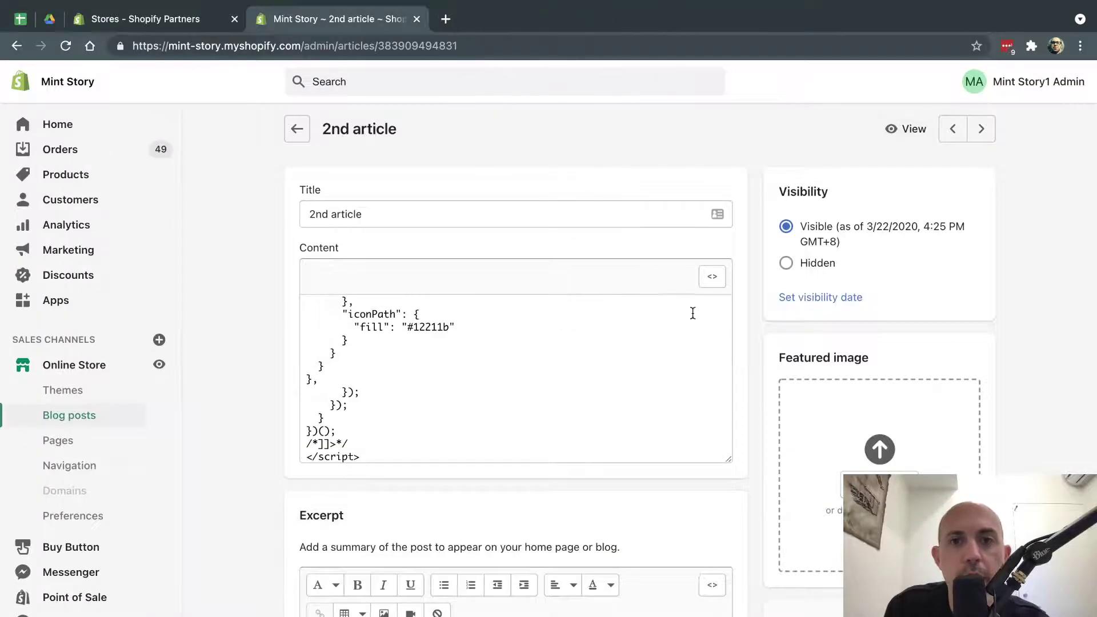
pyautogui.scroll(20, 693, 318)
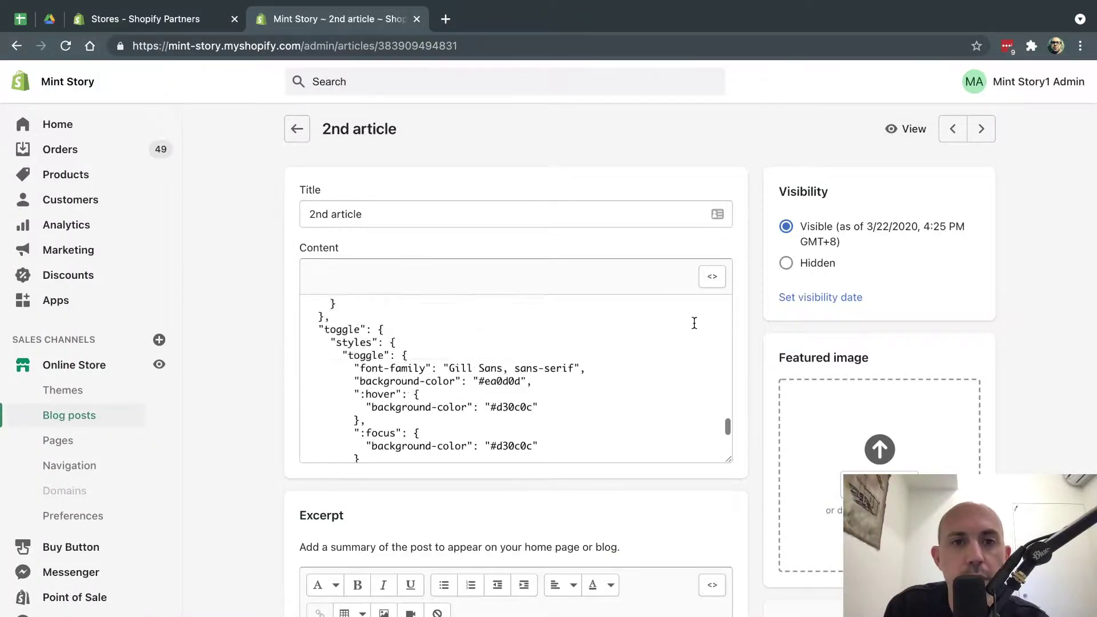
pyautogui.click(909, 132)
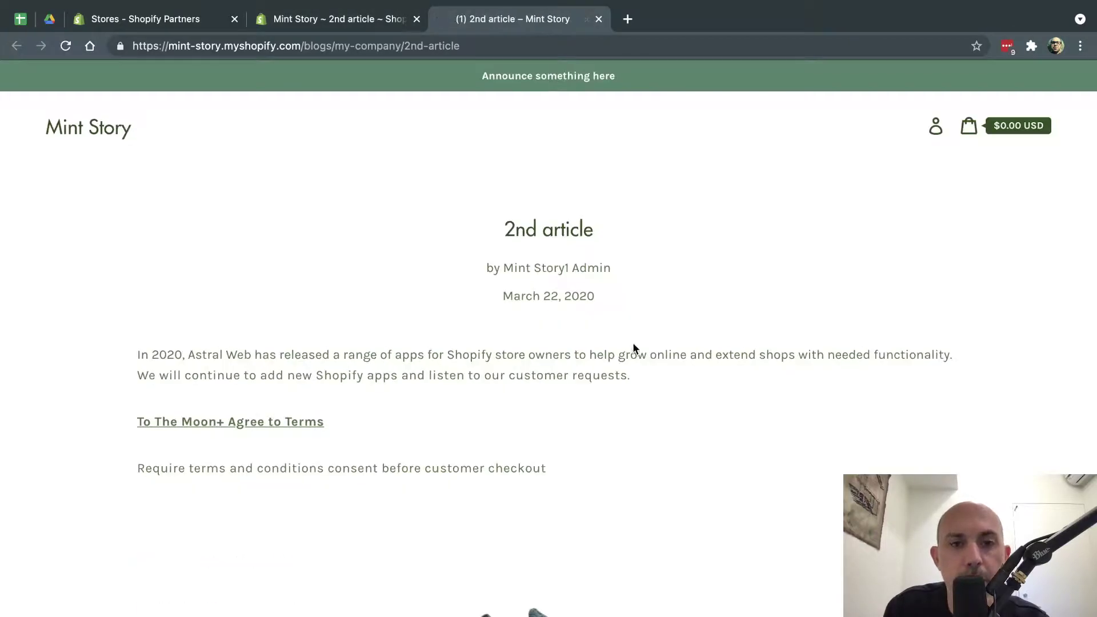
pyautogui.scroll(-5, 633, 346)
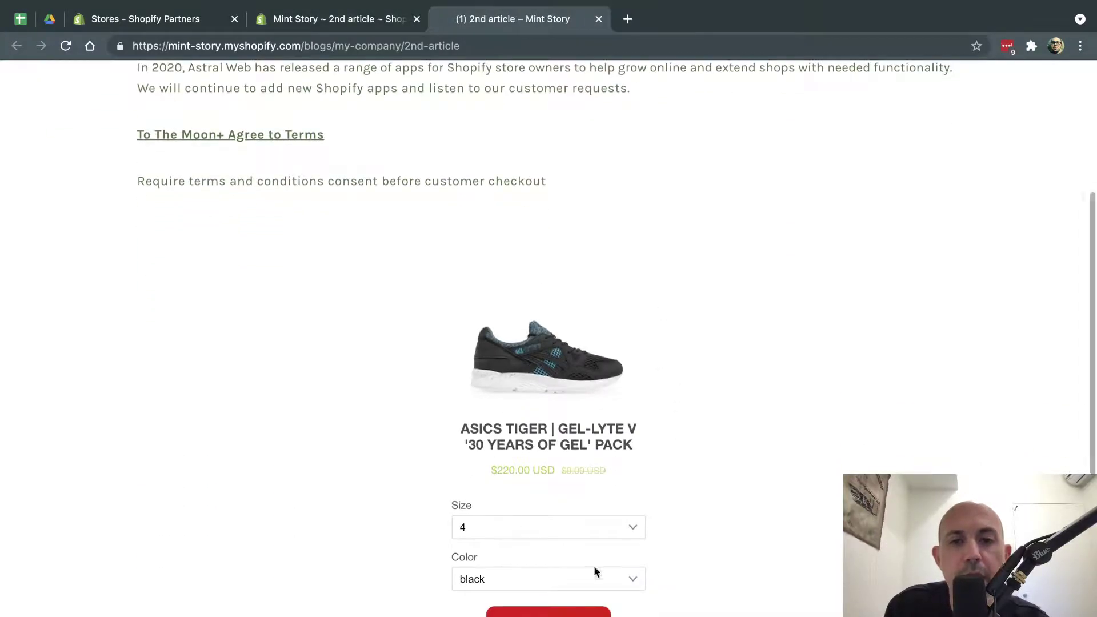
pyautogui.scroll(-2, 686, 421)
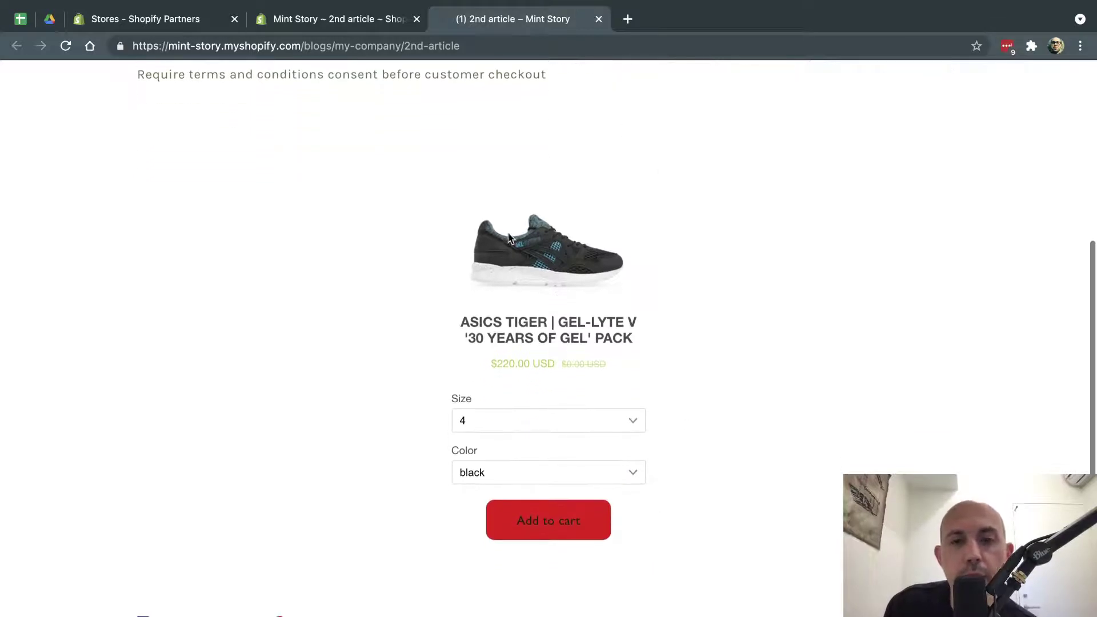
pyautogui.click(548, 534)
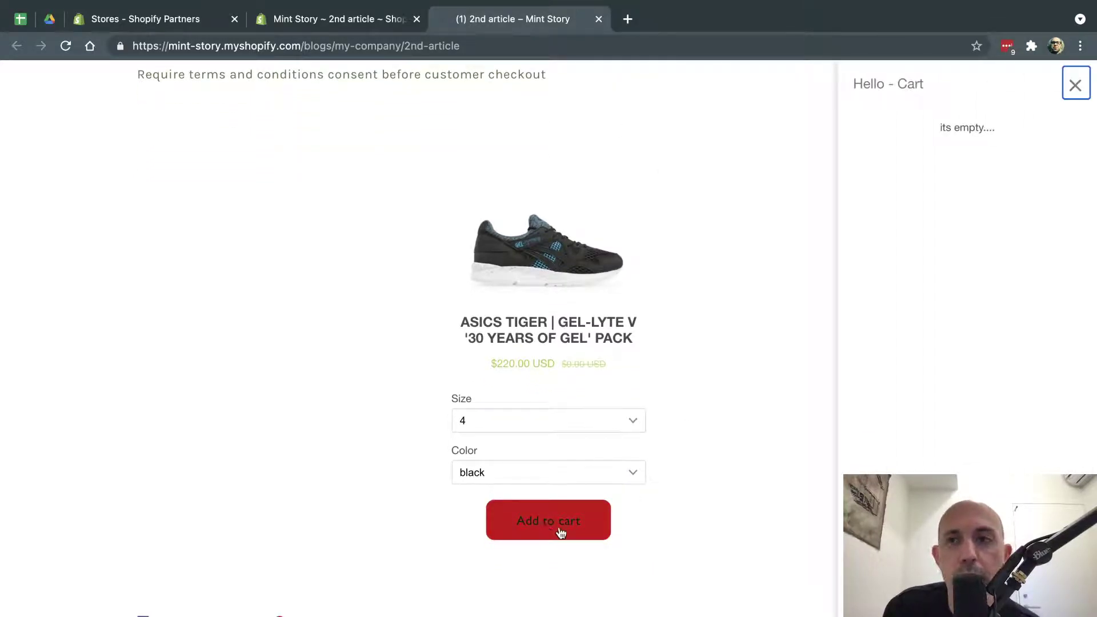
pyautogui.scroll(7, 739, 360)
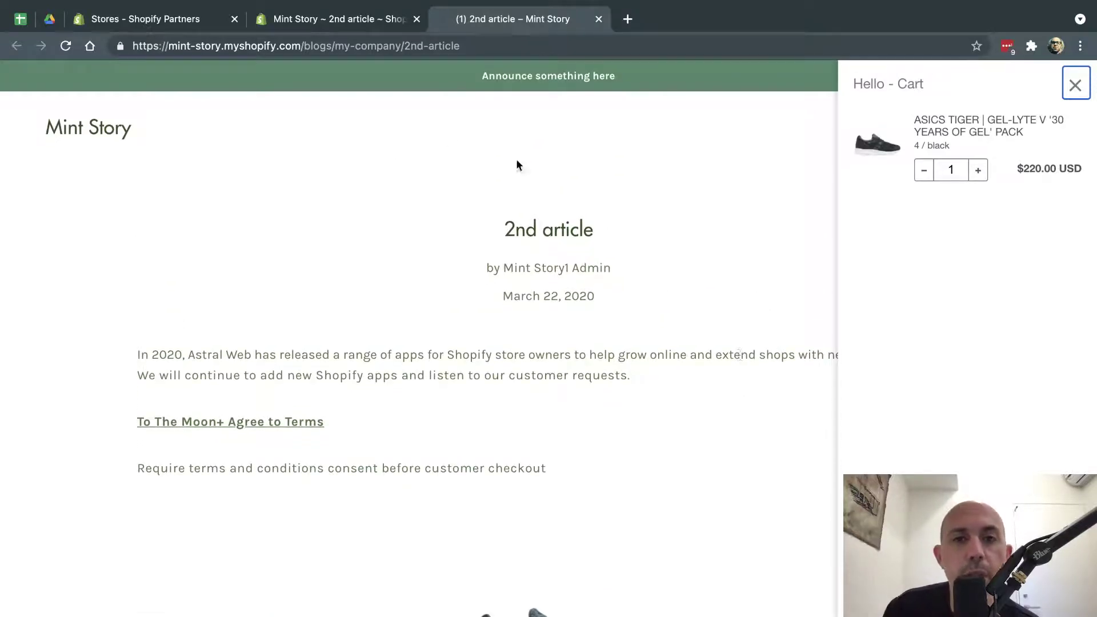
pyautogui.click(341, 20)
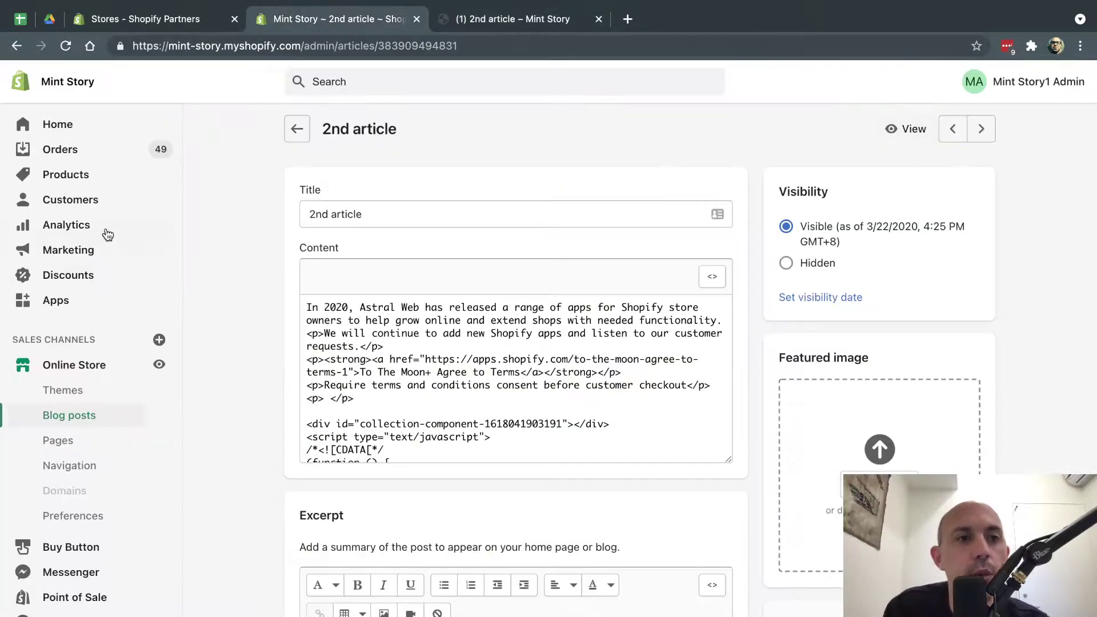
# Step: Paste the embed code into the '12 set' description's HTML, save, and preview the product
pyautogui.click(90, 178)
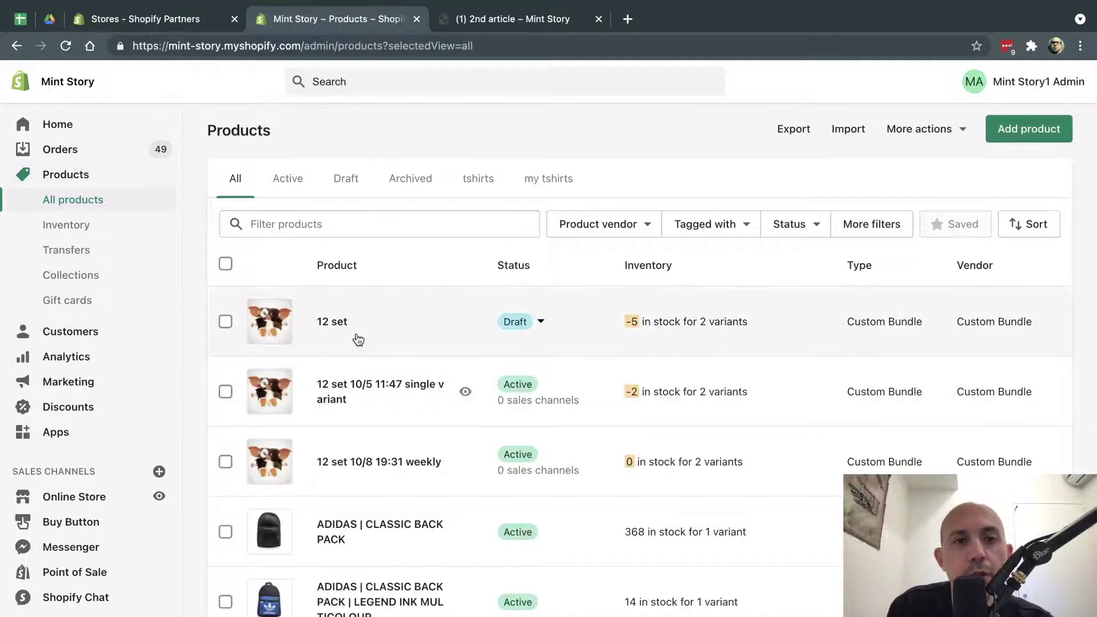
pyautogui.click(334, 322)
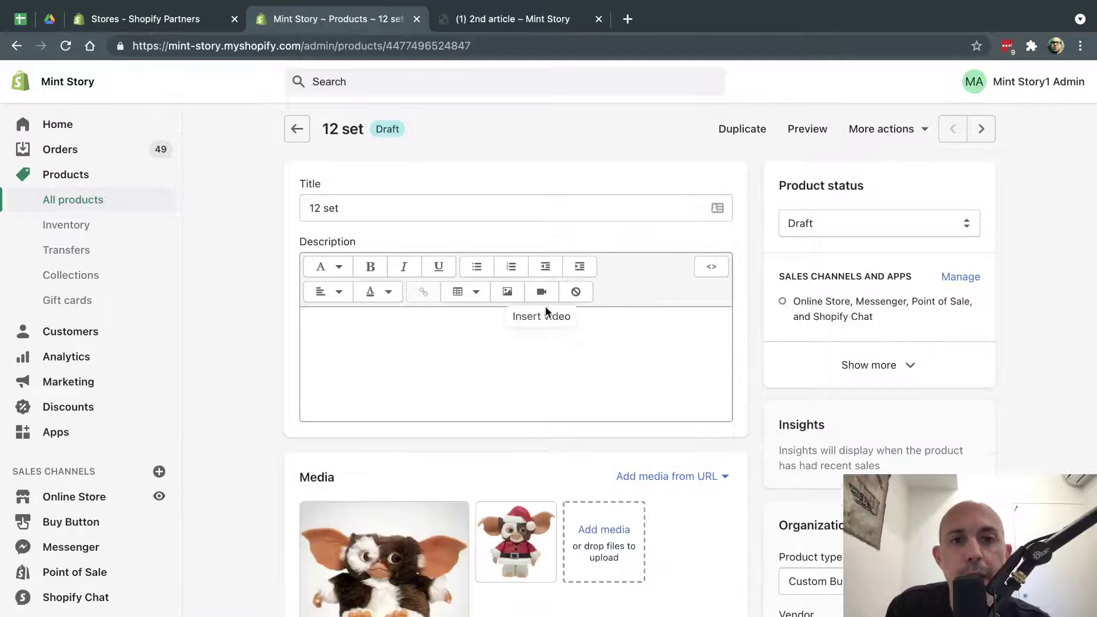
pyautogui.click(488, 360)
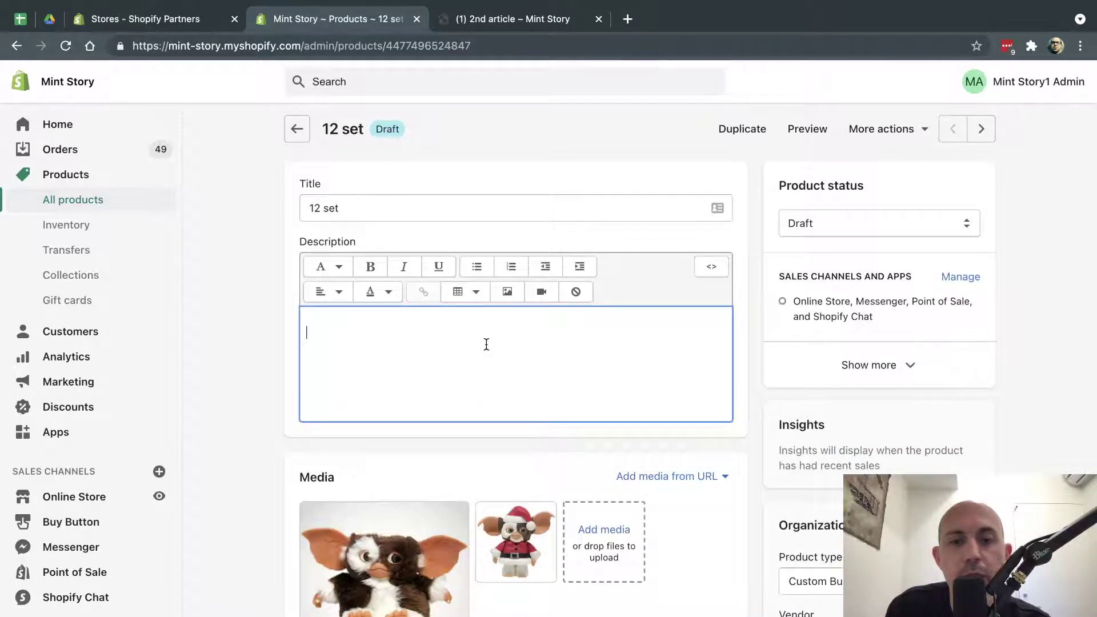
pyautogui.click(710, 271)
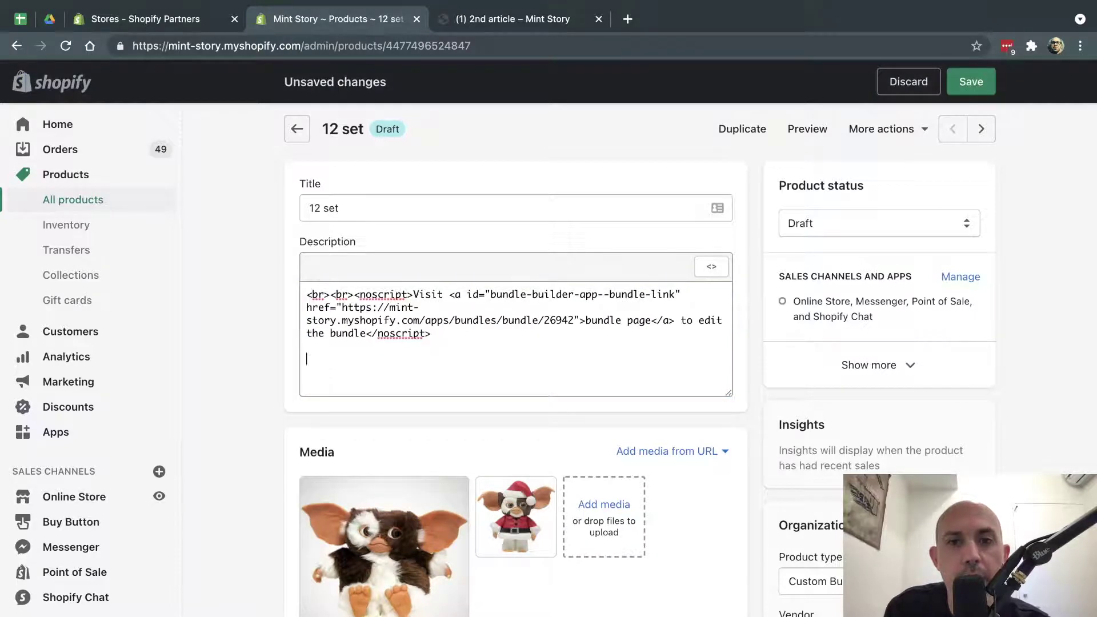
pyautogui.press('super+v')
pyautogui.click(975, 83)
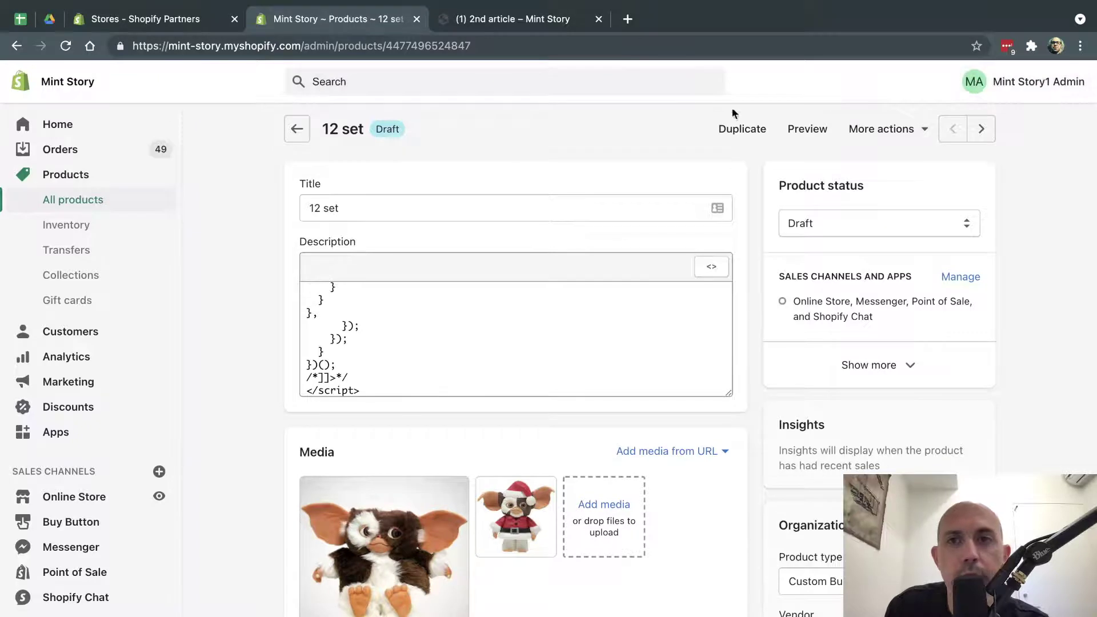
pyautogui.click(816, 139)
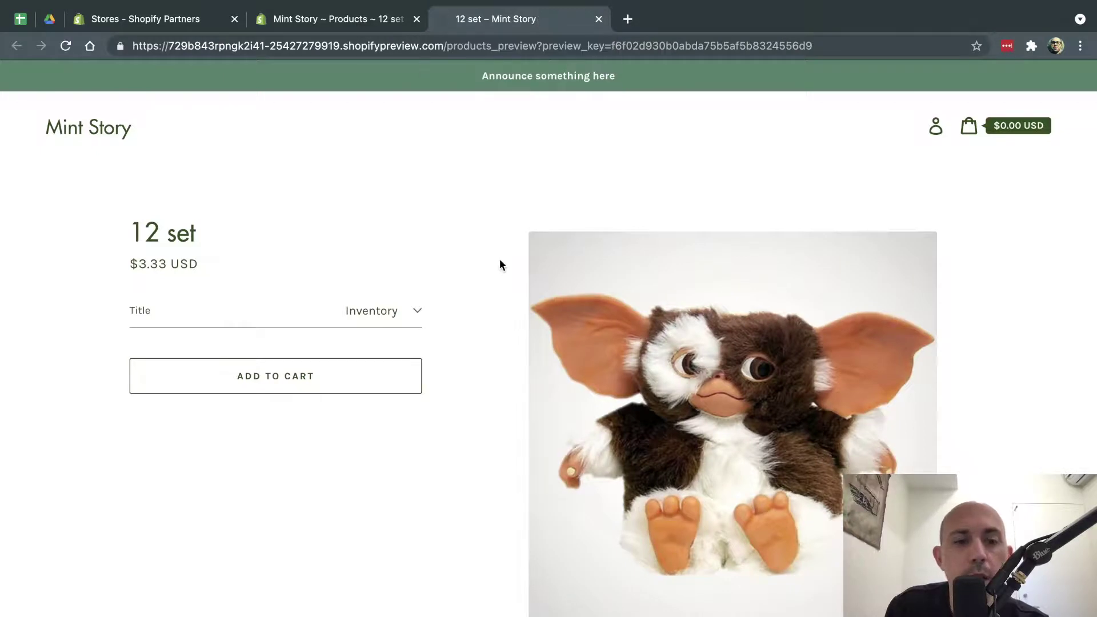
# Step: Scroll the '12 set' preview to the ASICS TIGER $220.00 Buy Button, then return to the editor
pyautogui.click(391, 22)
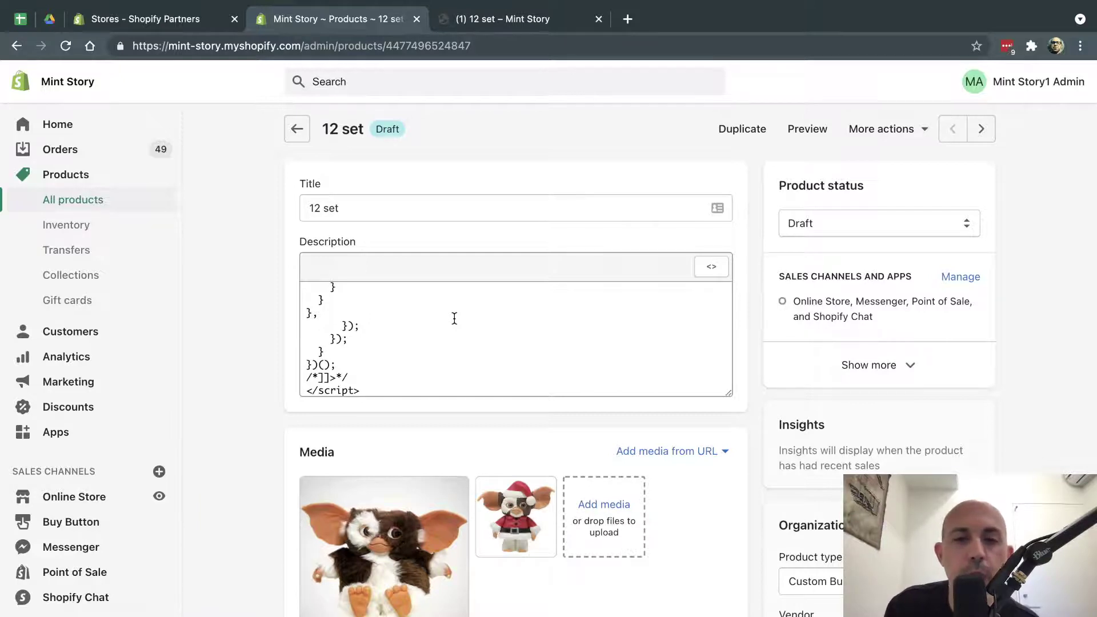
pyautogui.click(512, 22)
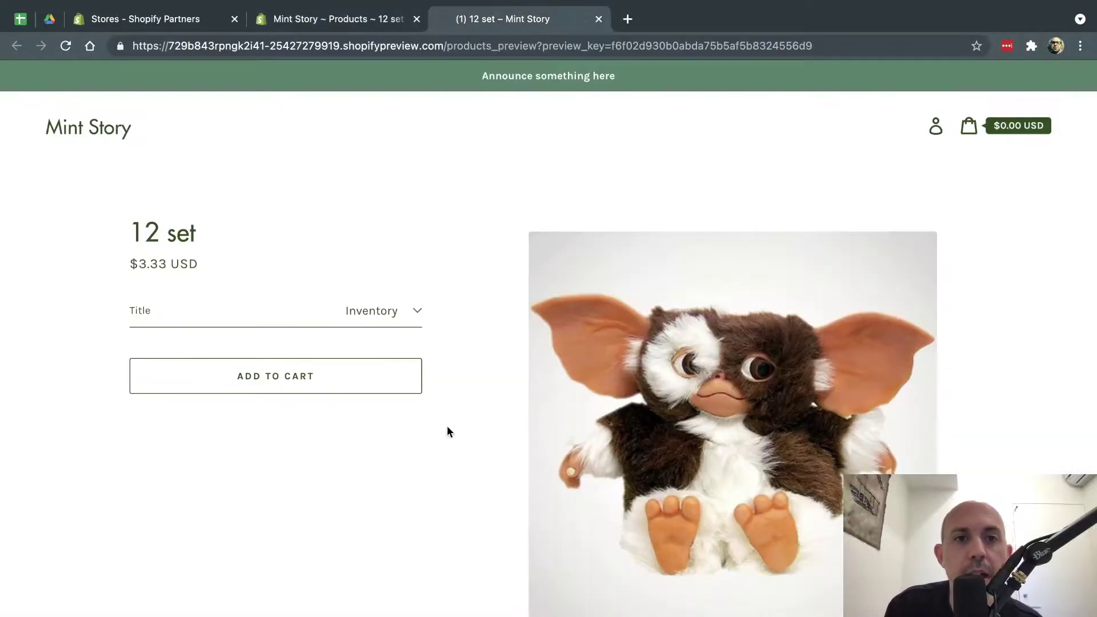
pyautogui.scroll(-9, 447, 427)
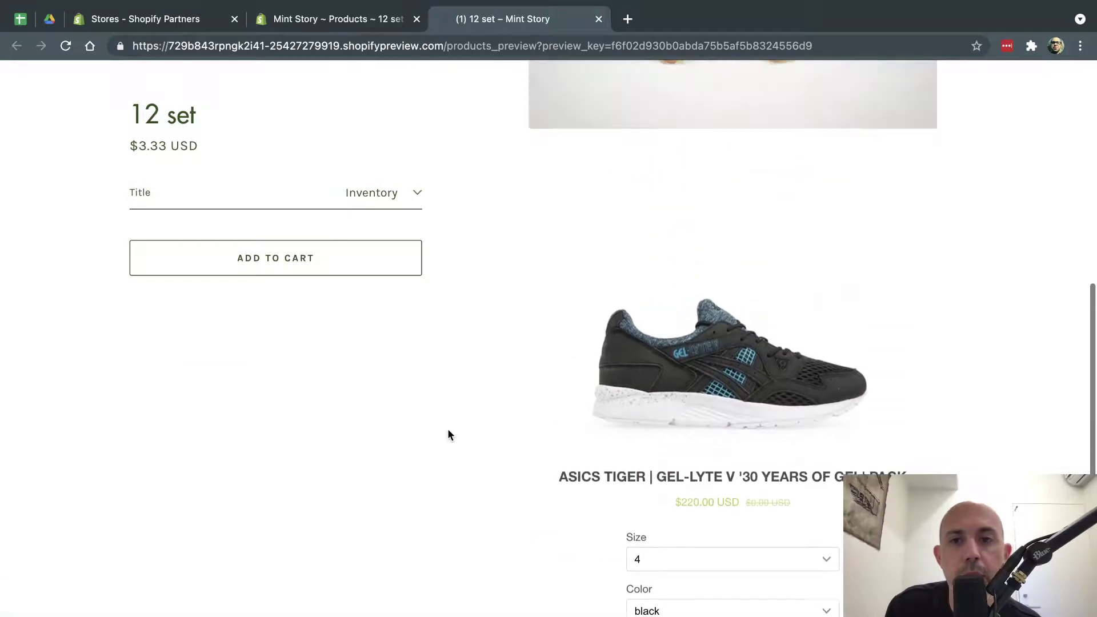
pyautogui.scroll(-3, 771, 417)
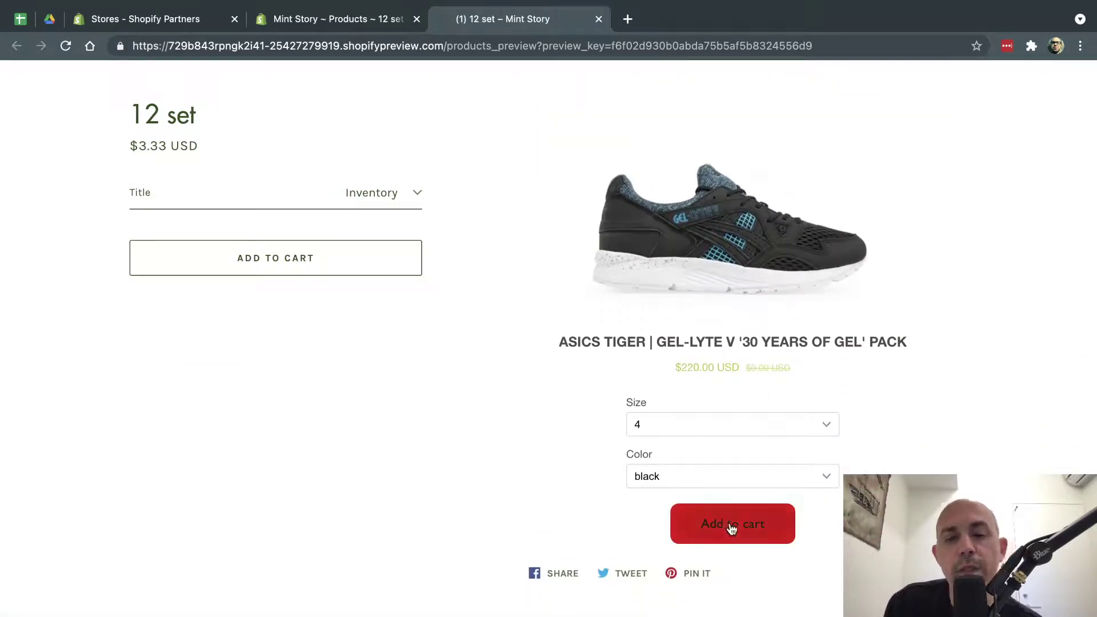
pyautogui.click(362, 20)
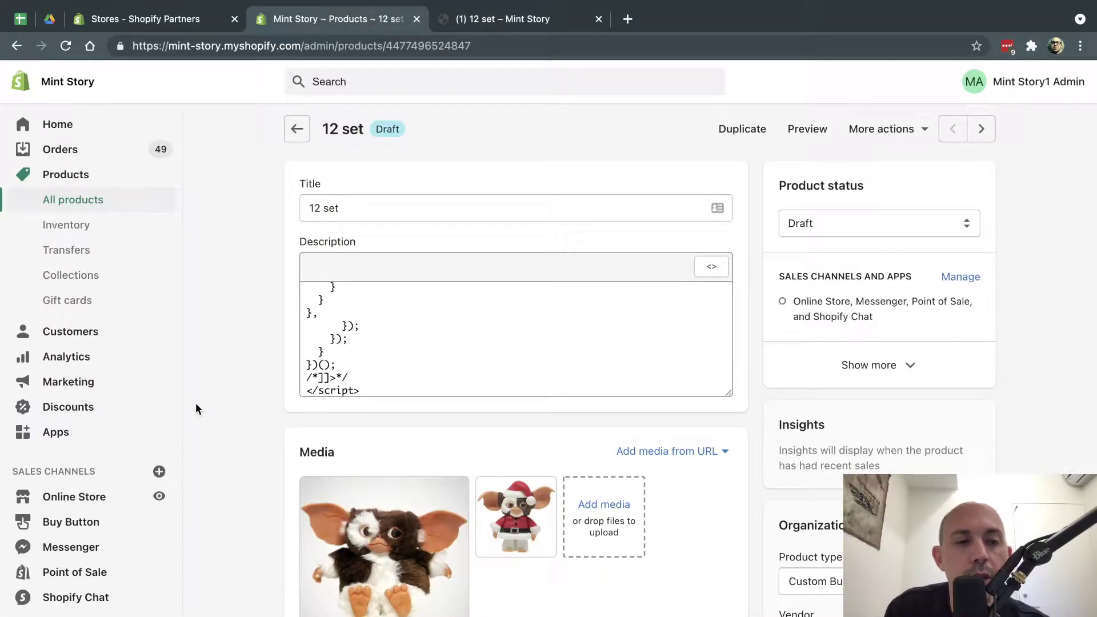
# Step: Open theme.liquid in the code editor of the live 'Copy of Express - 02-18-21 BLue Color change' theme
pyautogui.click(86, 493)
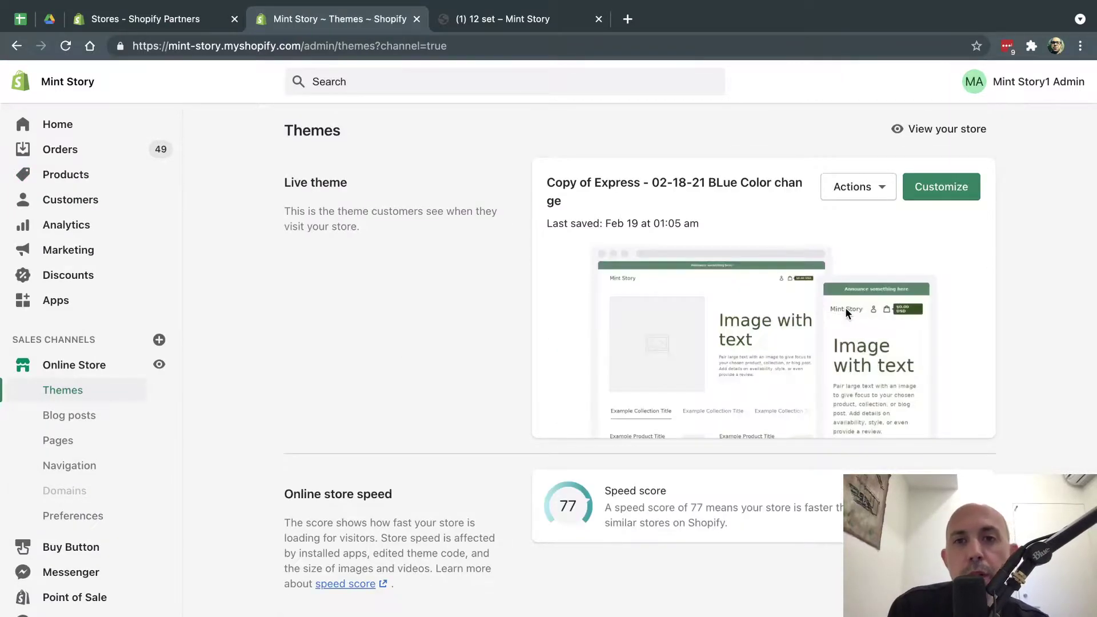
pyautogui.scroll(-1, 845, 308)
pyautogui.click(857, 167)
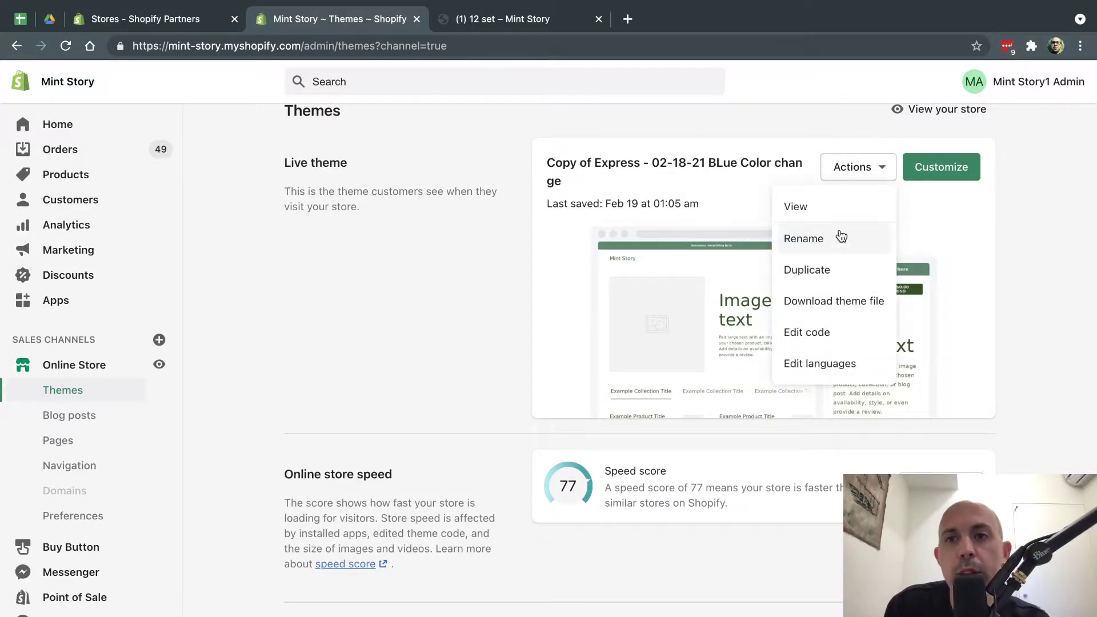
pyautogui.click(811, 331)
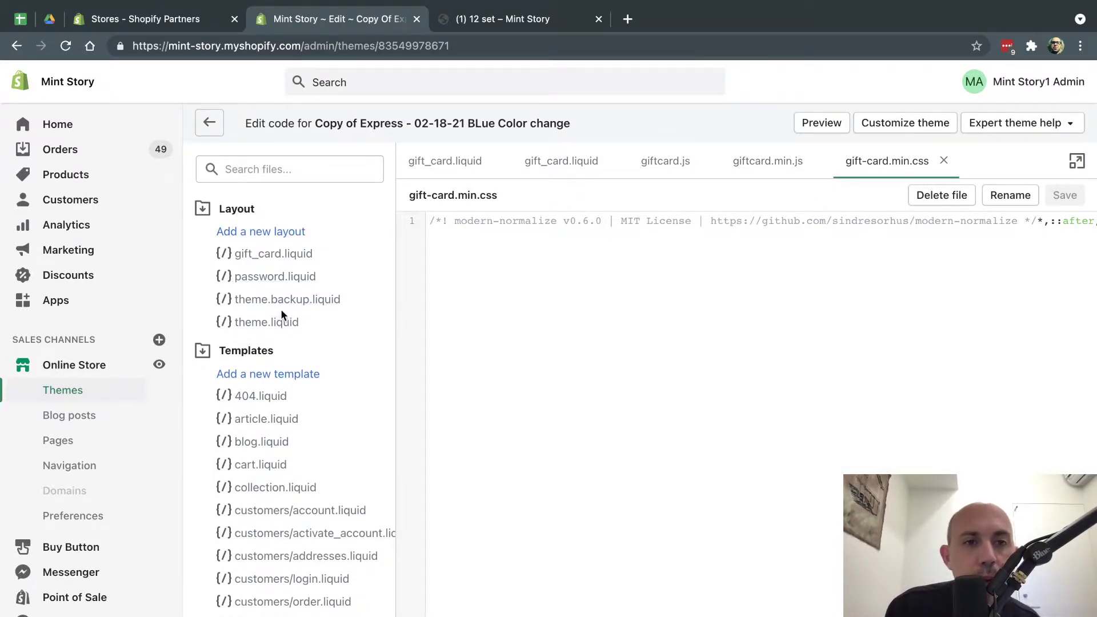
pyautogui.click(269, 325)
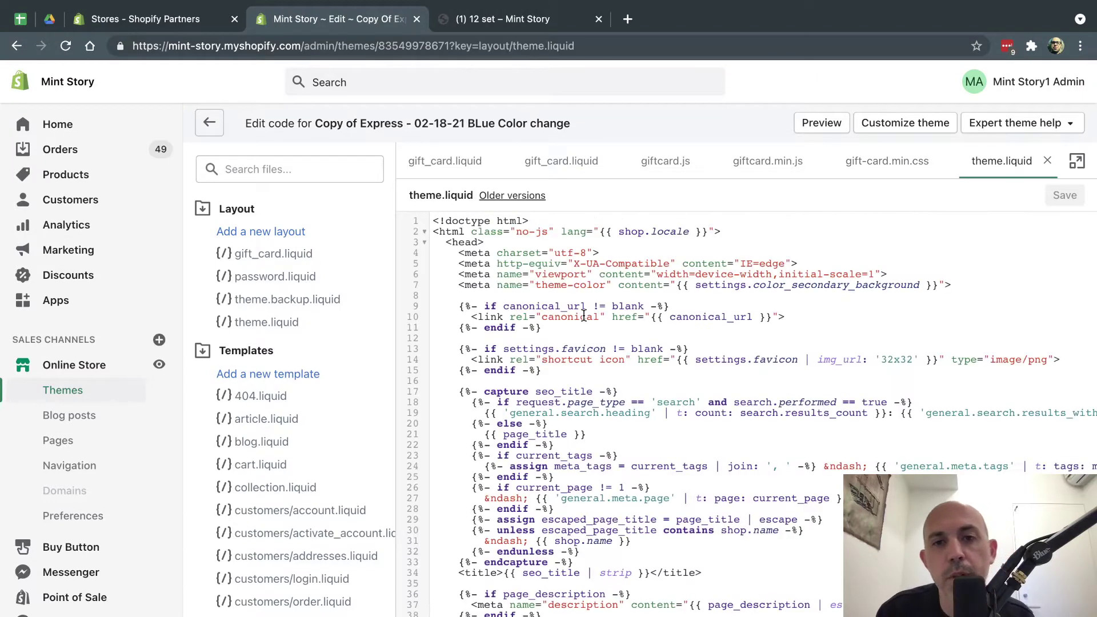